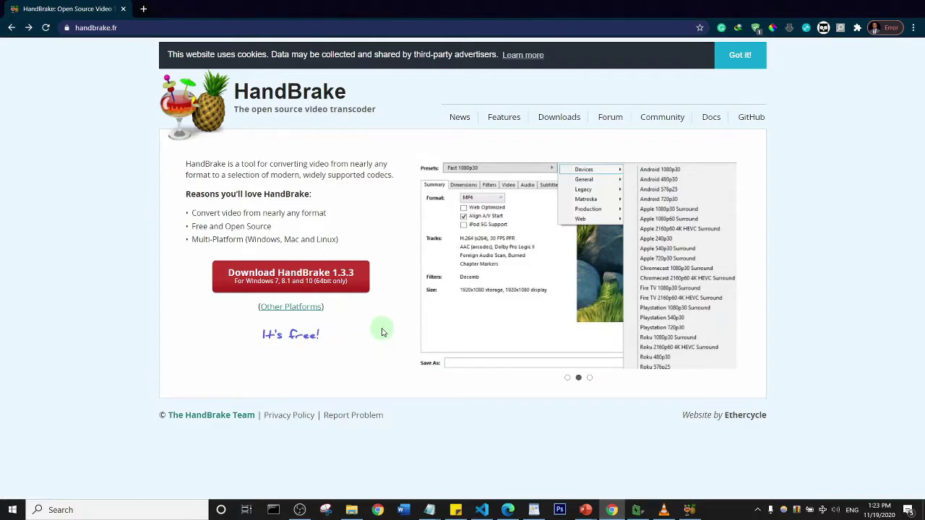
Launch HandBrake and drag the '10 Coding Challenge Websites For Web Developers' MP4 from Output into it.
click(690, 510)
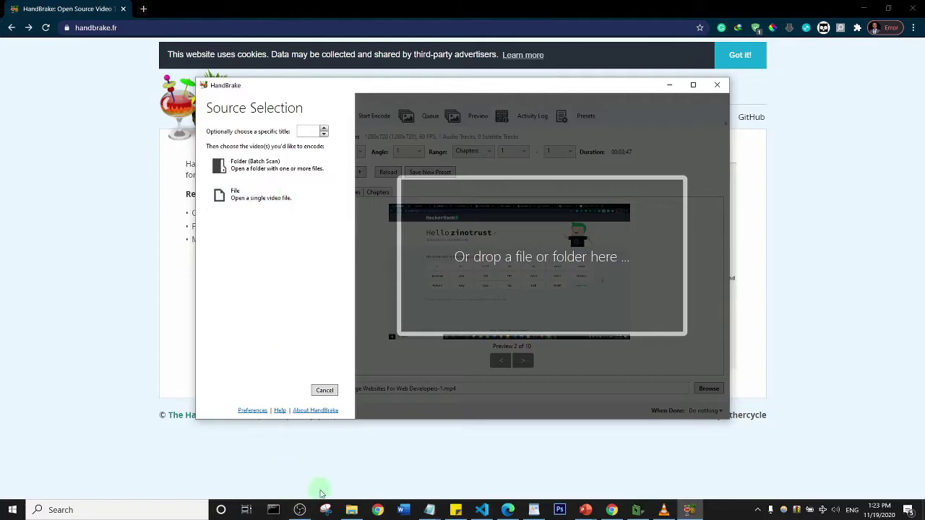
click(351, 511)
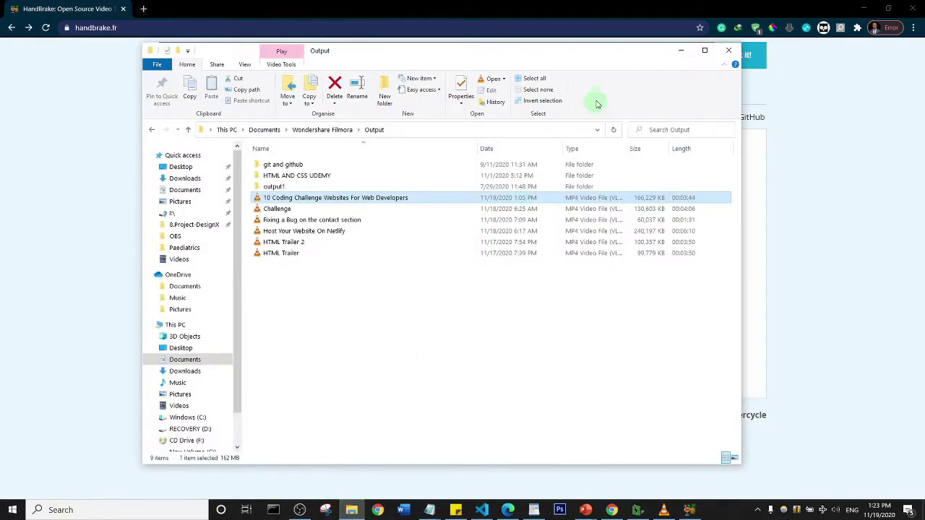
drag(456, 68, 257, 82)
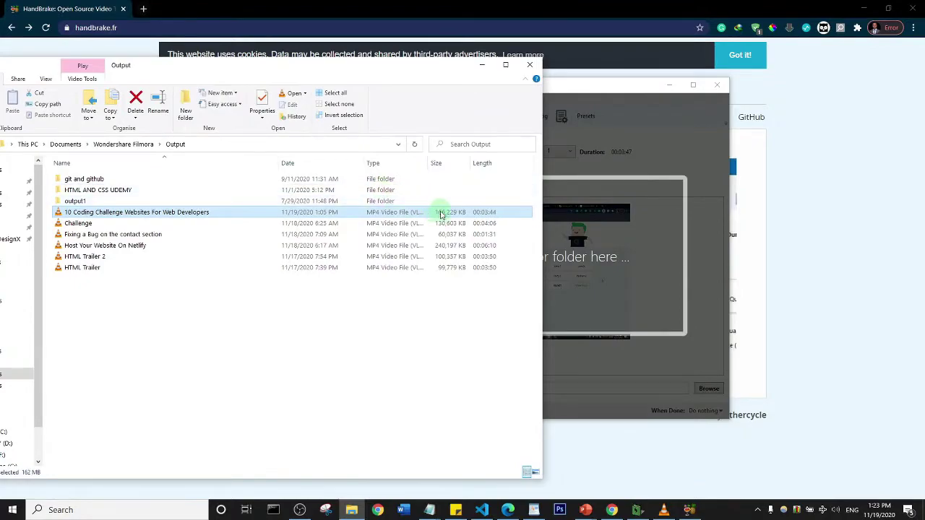
drag(441, 215, 612, 215)
click(614, 176)
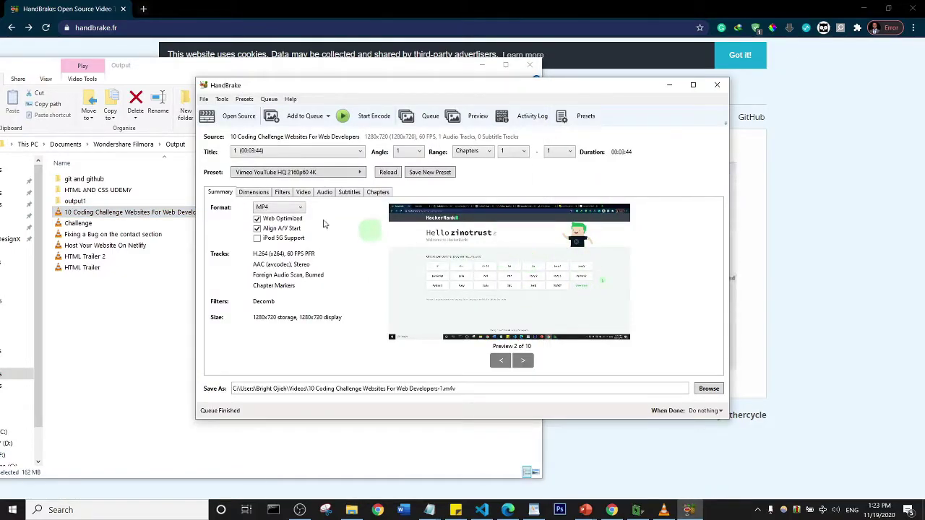
Minimize the folder window and choose the Web preset Vimeo YouTube HQ 2160p60 4K.
click(152, 71)
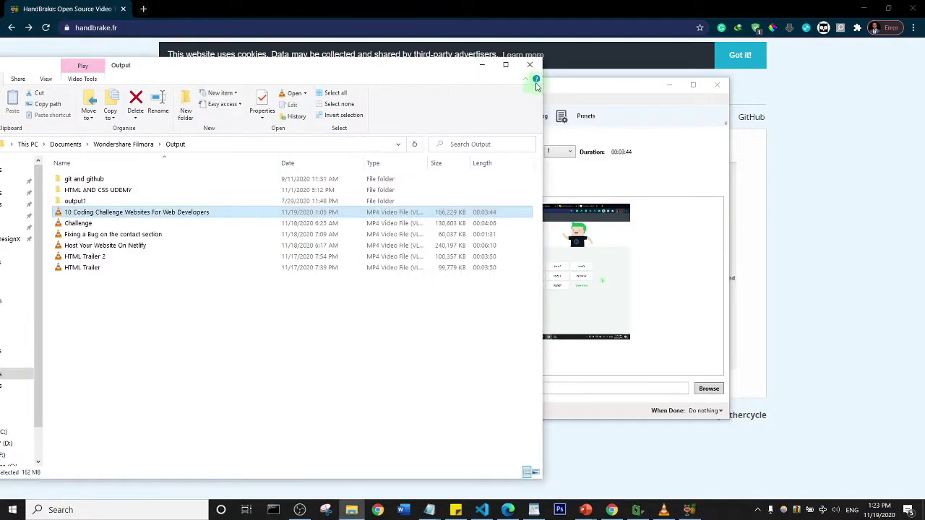
click(482, 65)
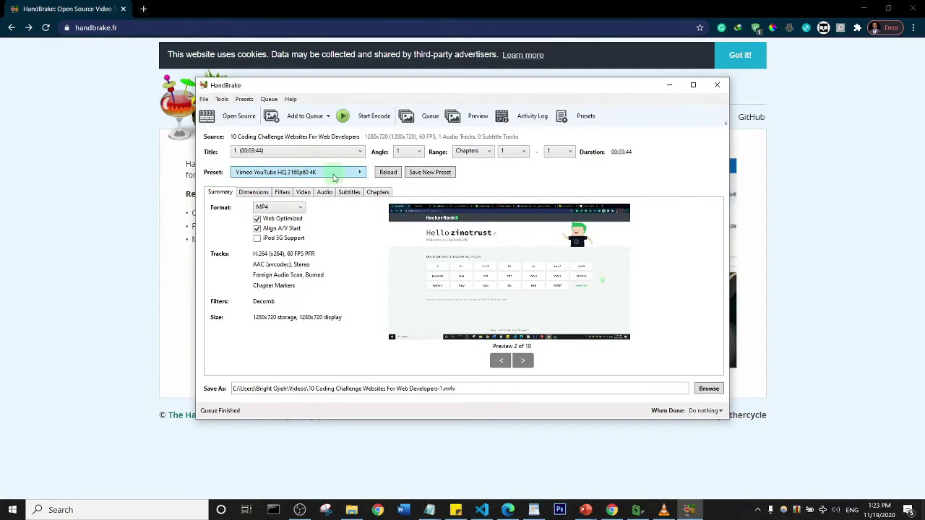
click(354, 175)
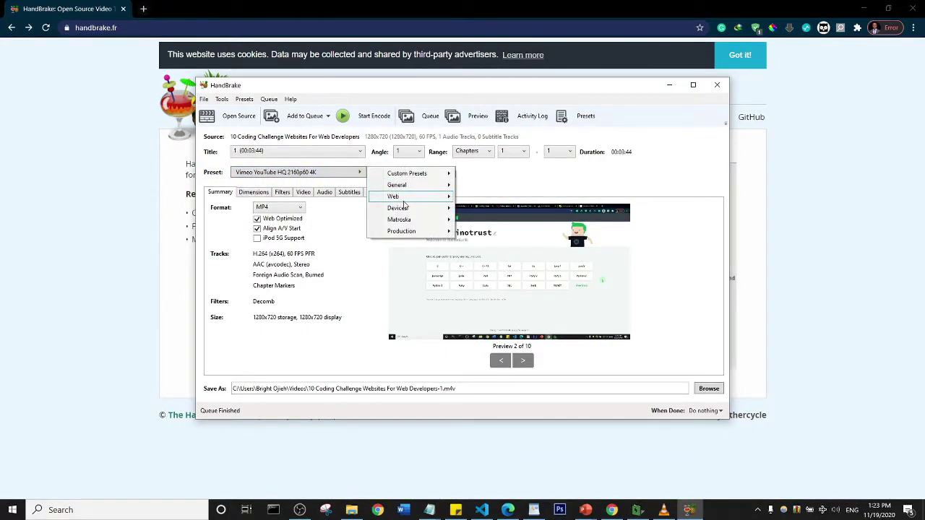
mouse_move(406, 202)
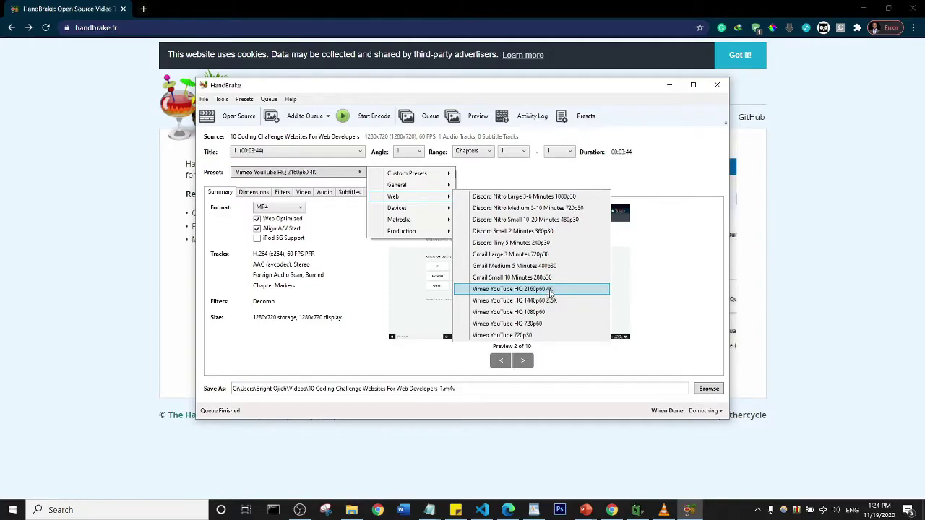
click(550, 289)
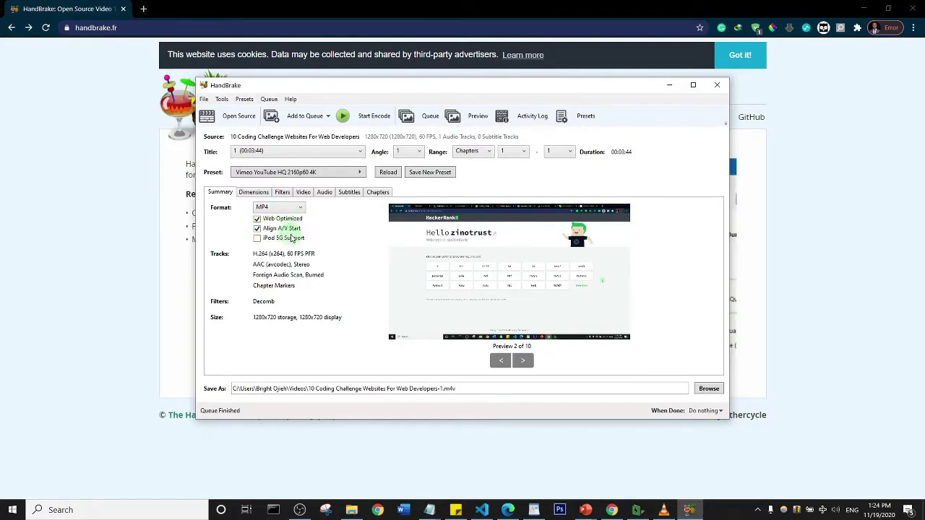
Review the Dimensions and Filters settings, then set Constant Quality to RF 19 on the Video tab.
click(256, 193)
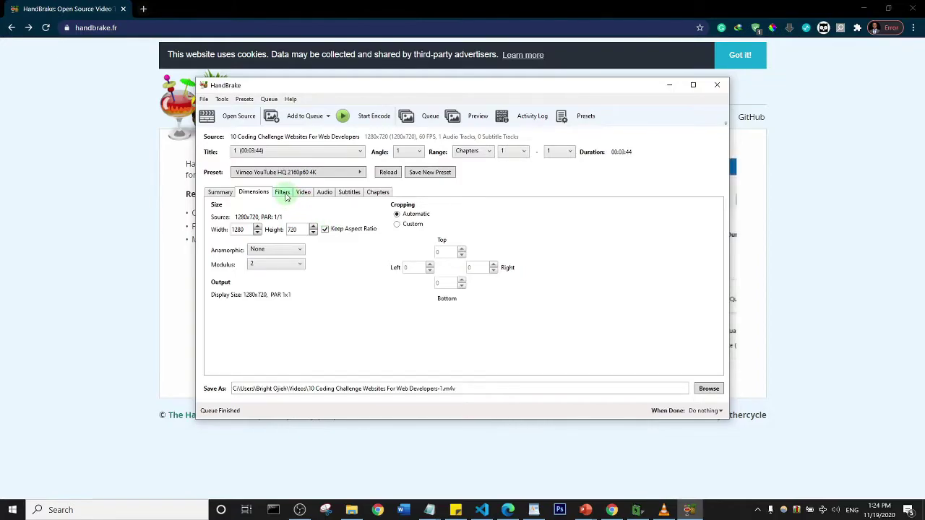
click(283, 193)
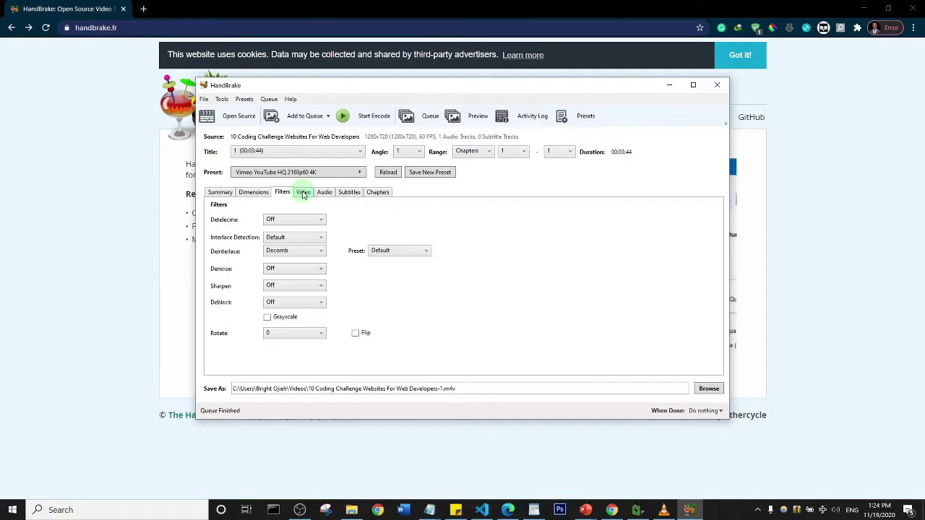
click(303, 193)
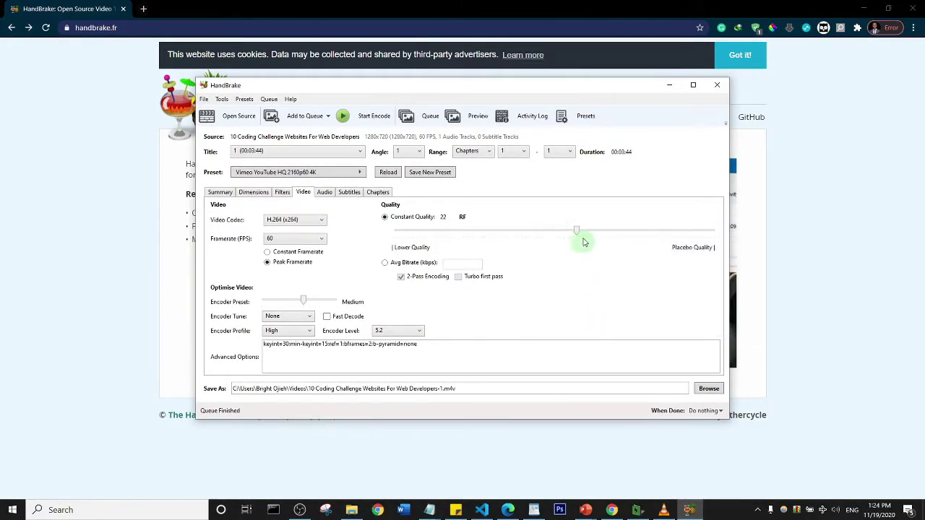
drag(577, 232, 597, 236)
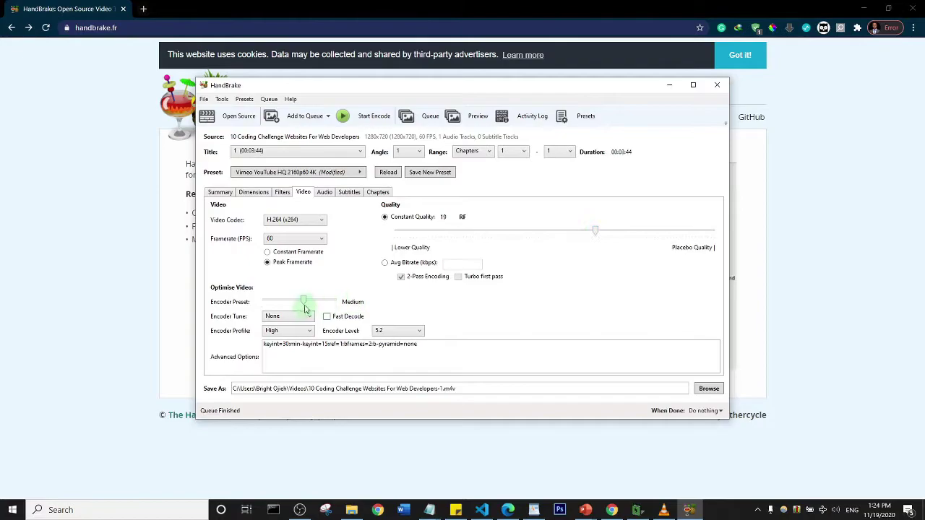
Review the audio and subtitle tracks and change the output extension from .m4v to .mp4.
click(325, 193)
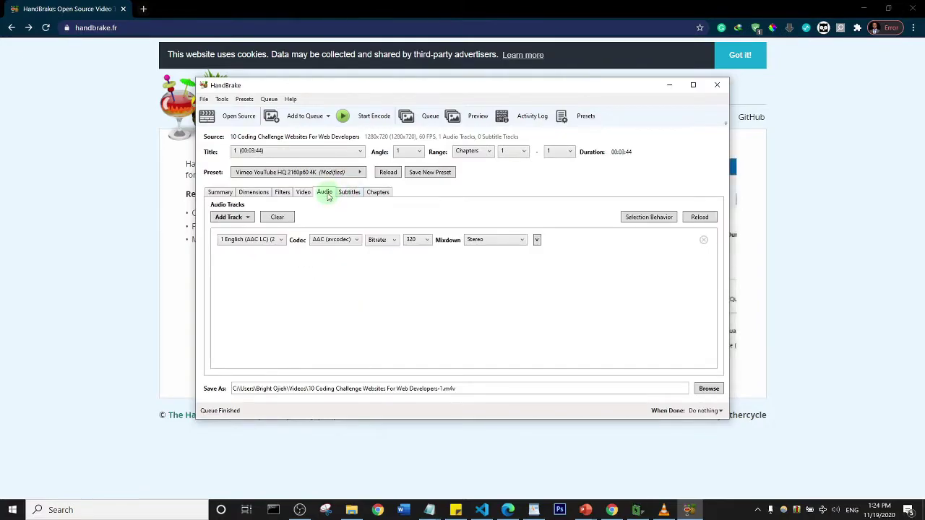
click(349, 193)
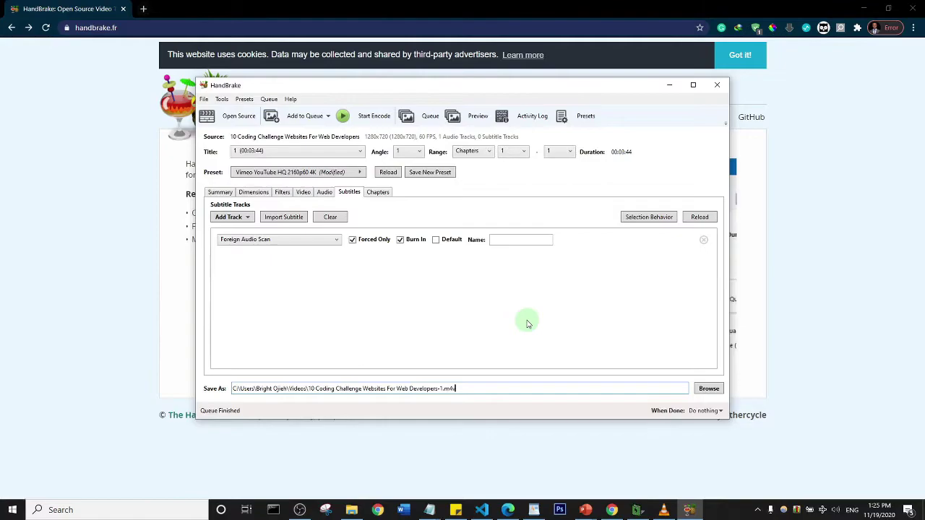
key(BackSpace)
key(BackSpace)
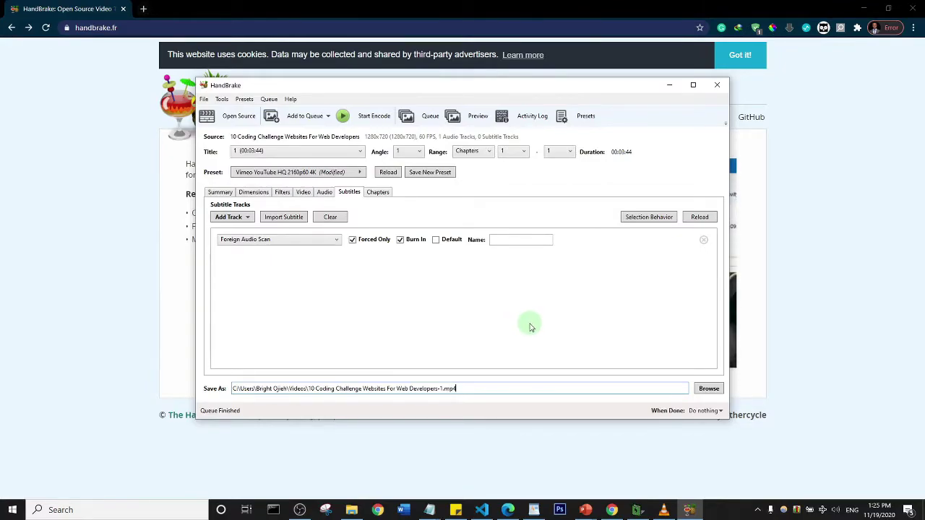
click(252, 193)
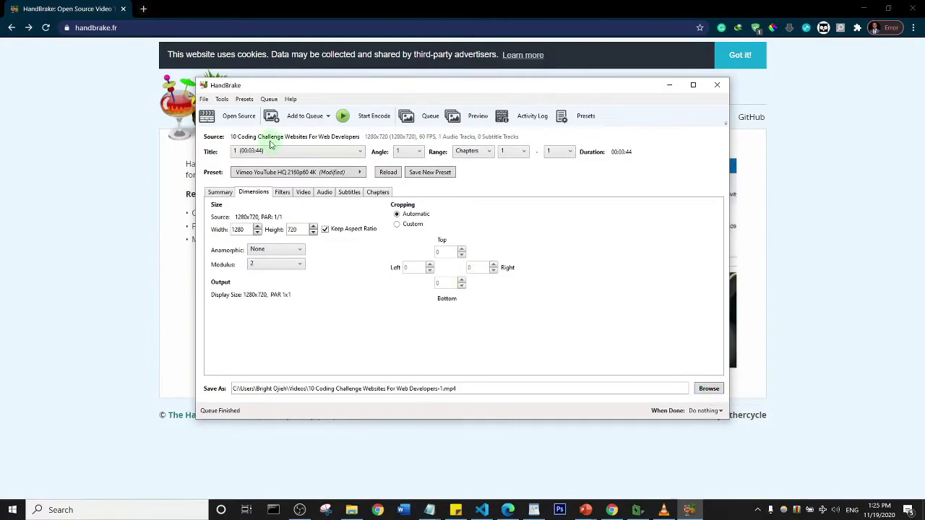
Start the encode and confirm overwriting the existing .mp4 output file.
click(369, 117)
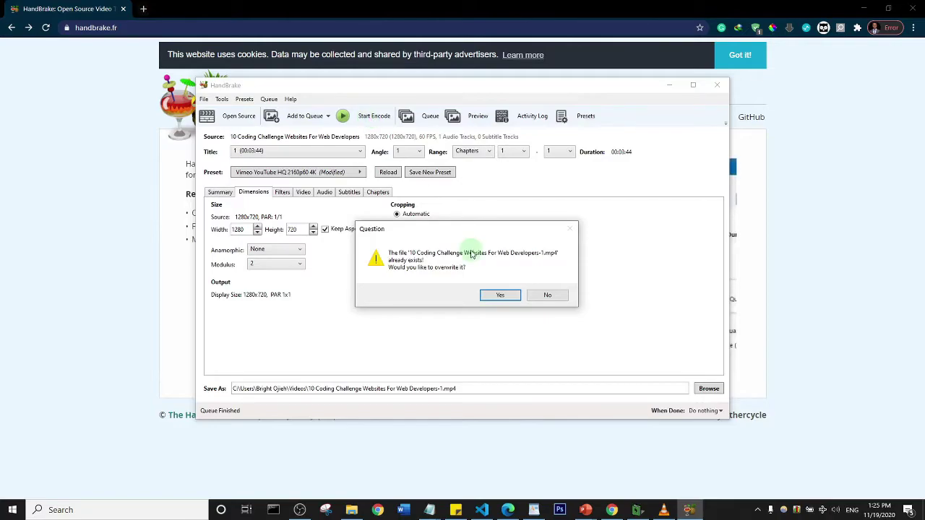
click(497, 295)
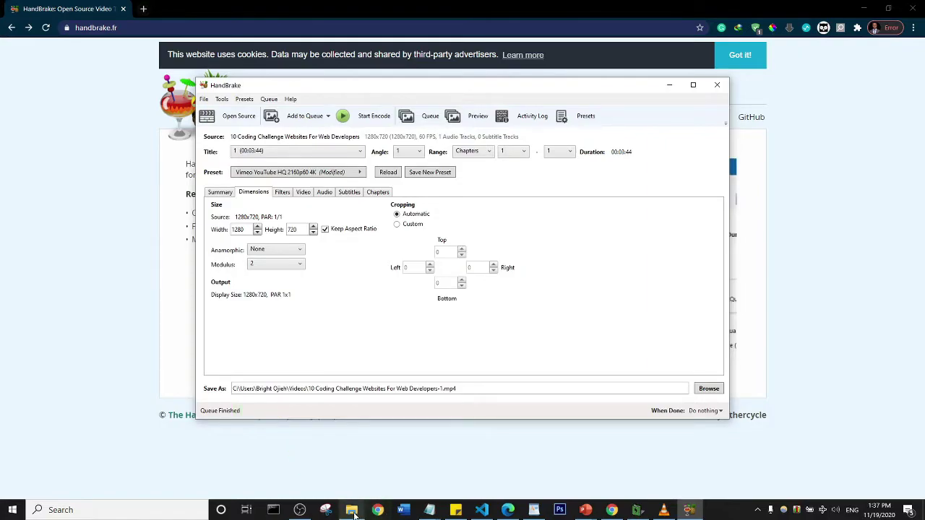
In a new Explorer window, select the re-encoded -1 MP4 in Videos to see its 56,190 KB size.
mouse_move(352, 510)
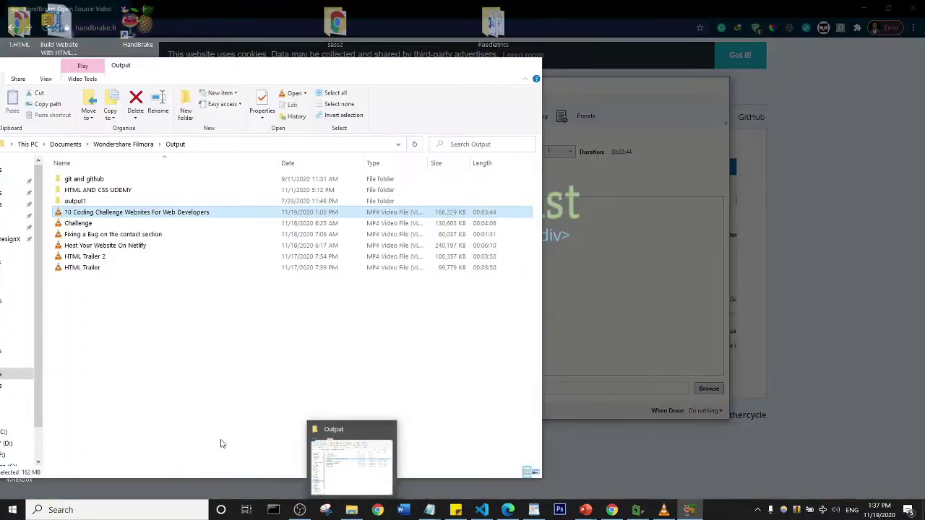
key(super+e)
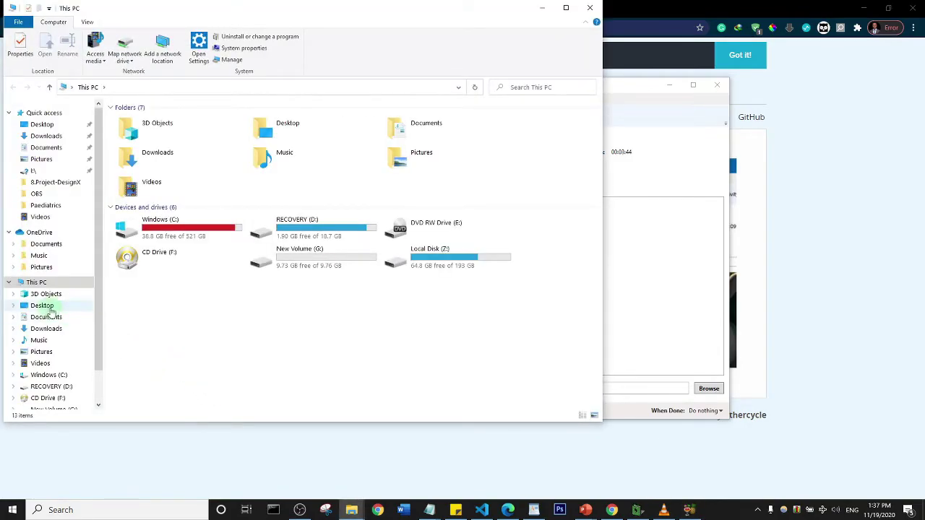
click(46, 363)
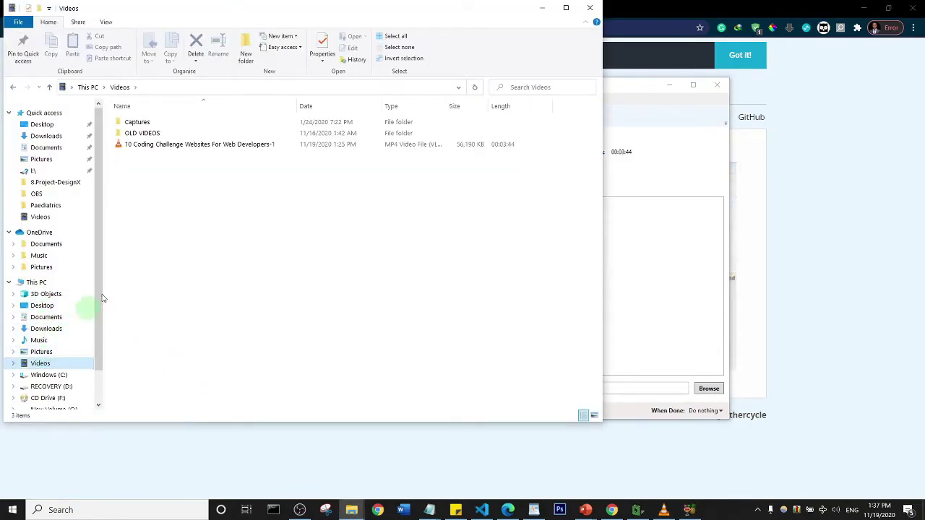
click(197, 148)
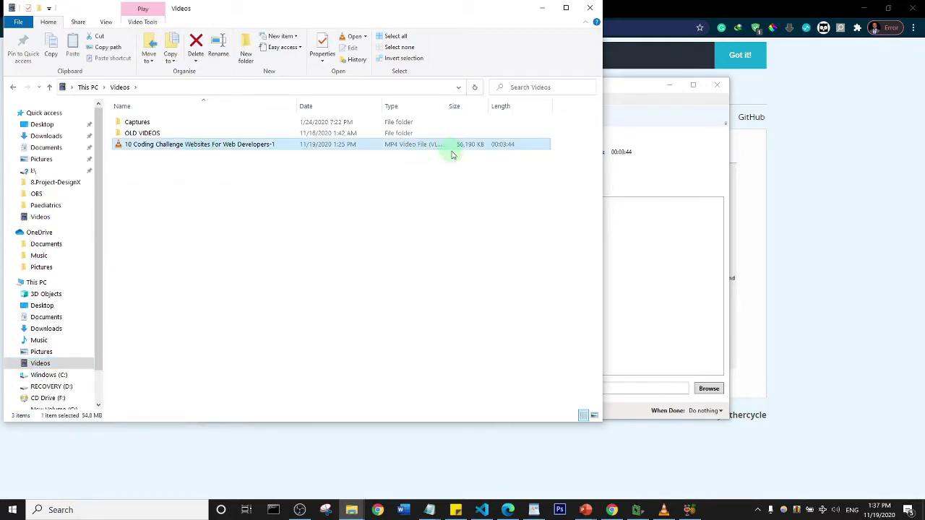
Switch to the Output folder window holding the 166,229 KB original.
drag(347, 13, 360, 75)
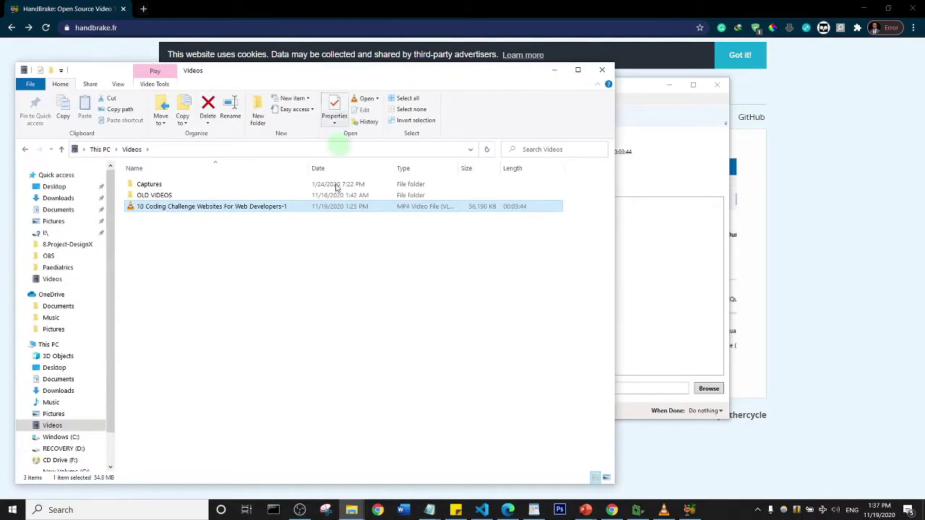
click(352, 510)
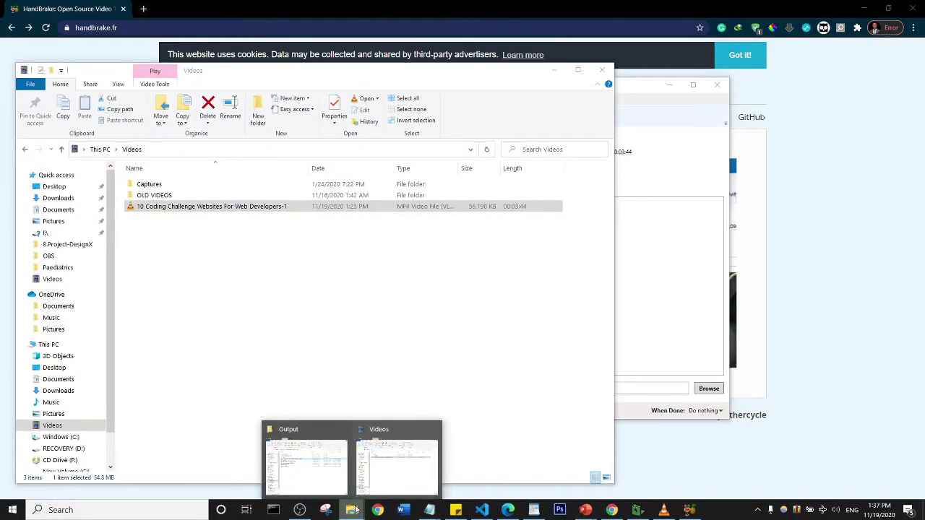
click(306, 462)
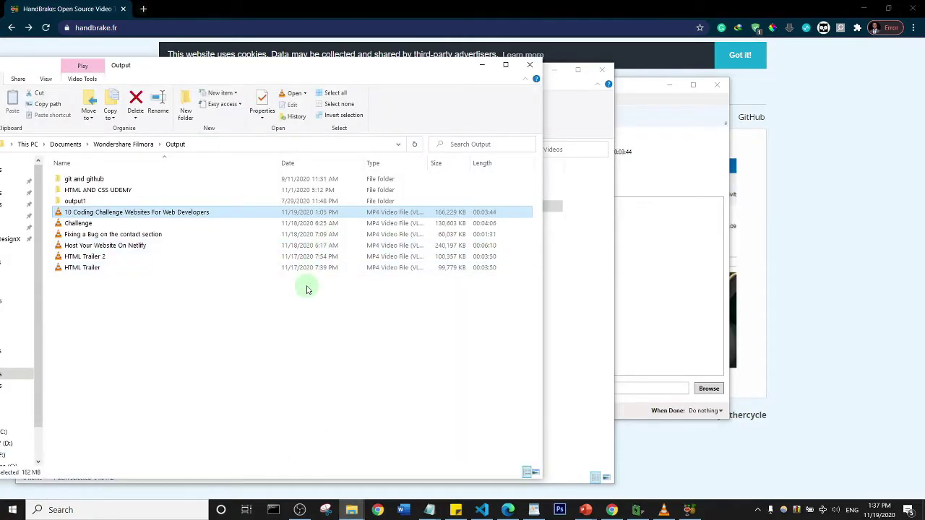
Play the original MP4 in VLC, skip ahead, and pause it.
key(Return)
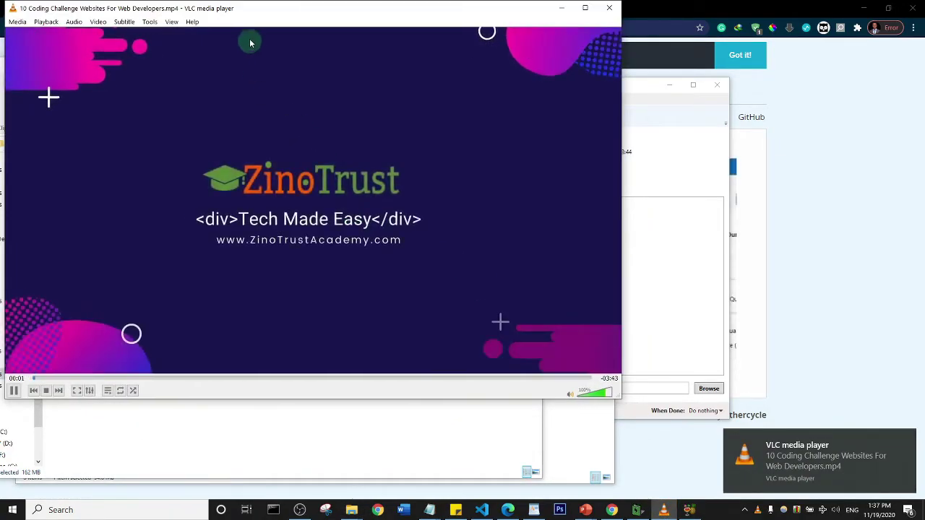
drag(275, 16, 382, 72)
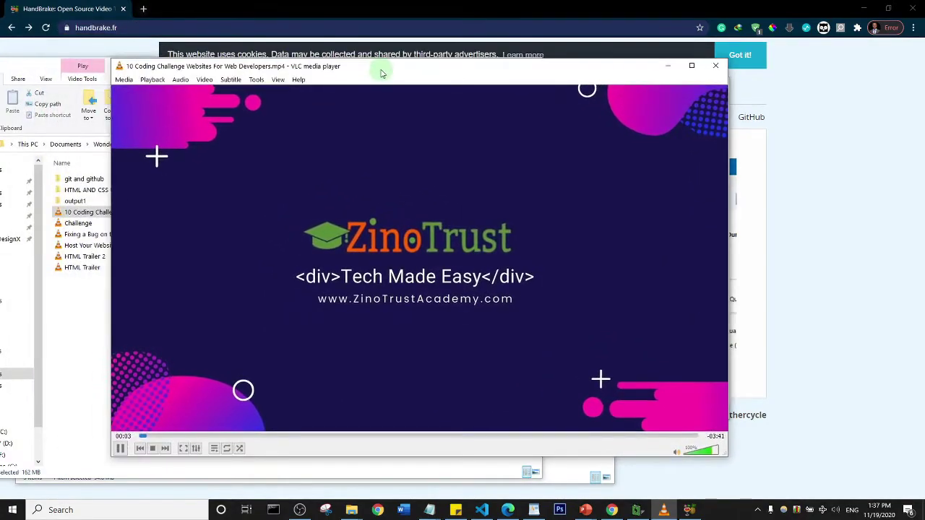
key(Right)
key(Right)
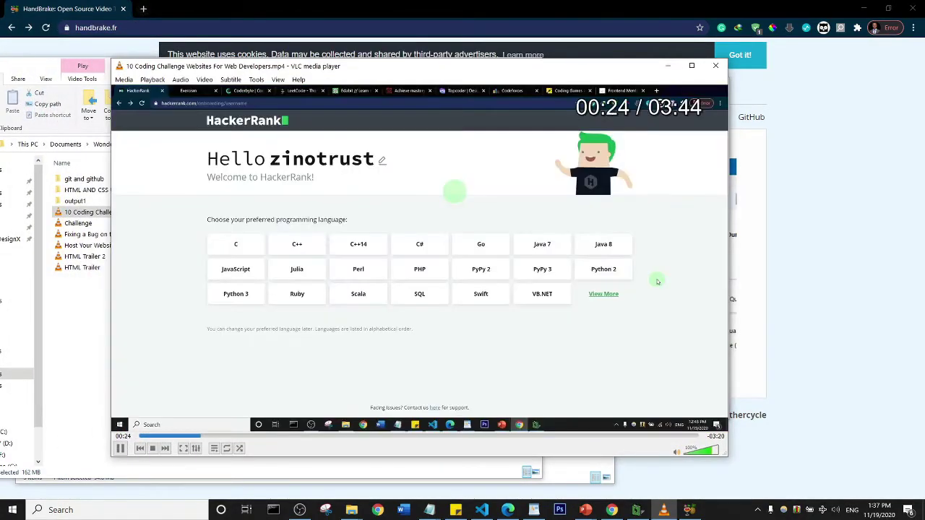
key(space)
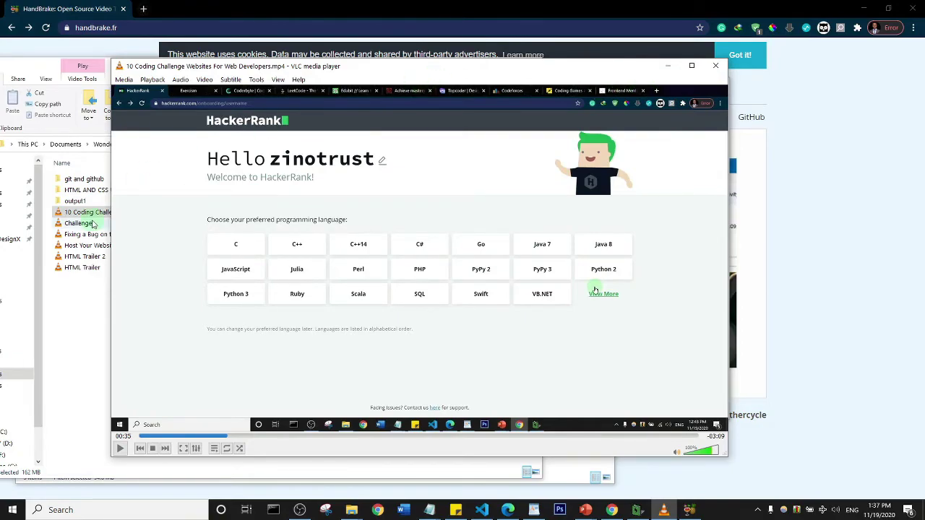
Play the re-encoded -1 MP4 from Videos, seek forward and back, then pause it.
click(78, 302)
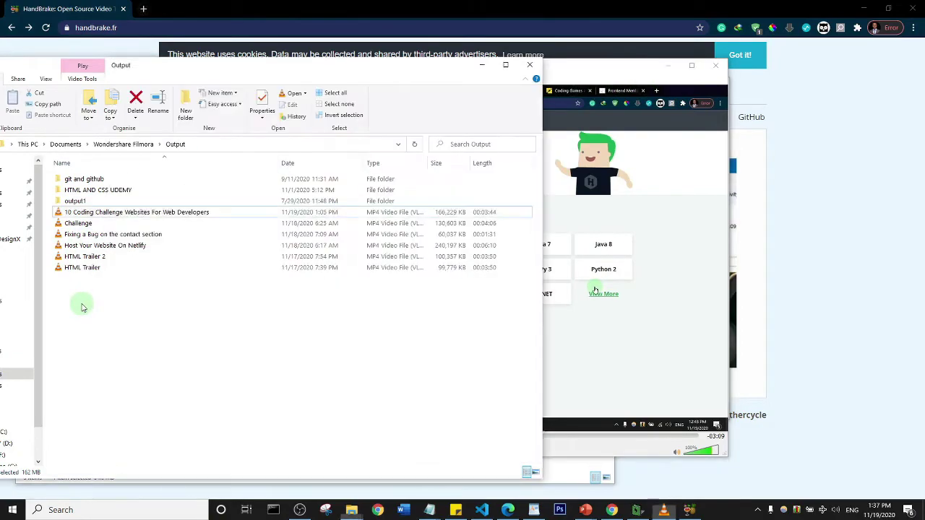
click(480, 67)
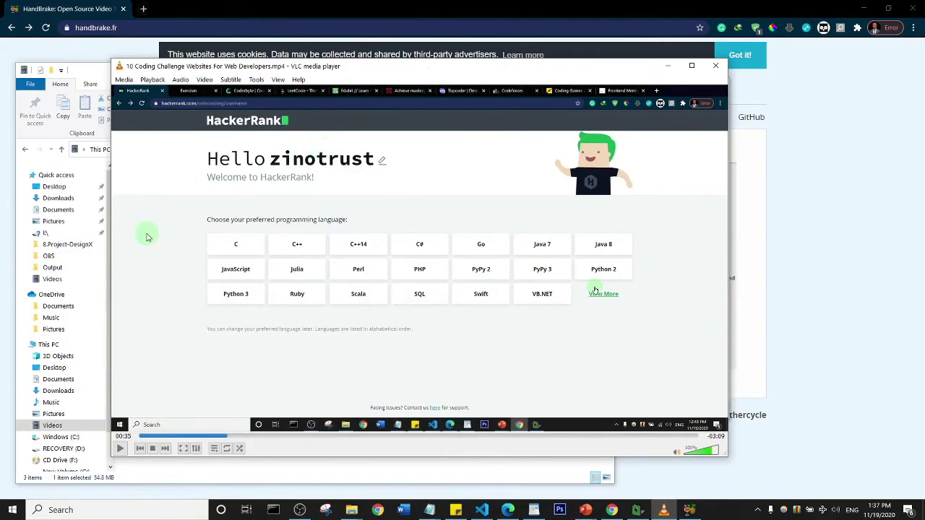
click(94, 70)
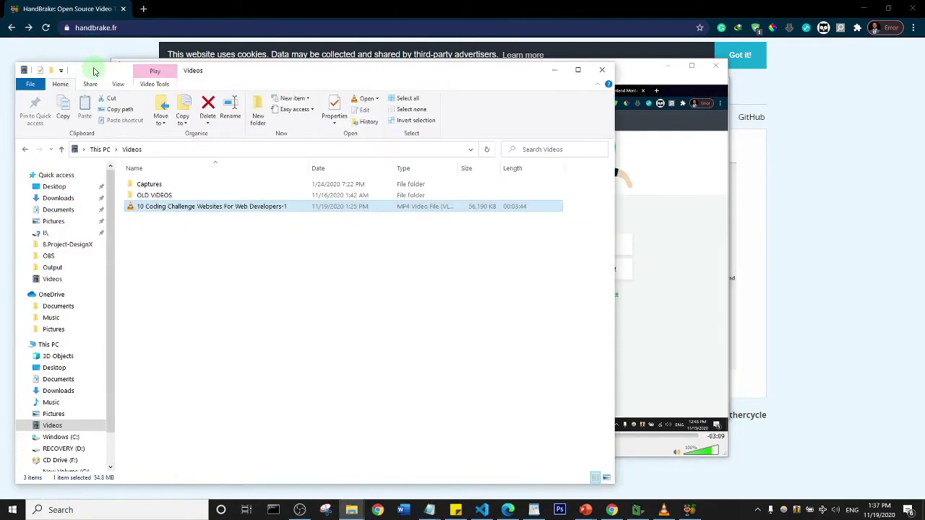
double_click(388, 211)
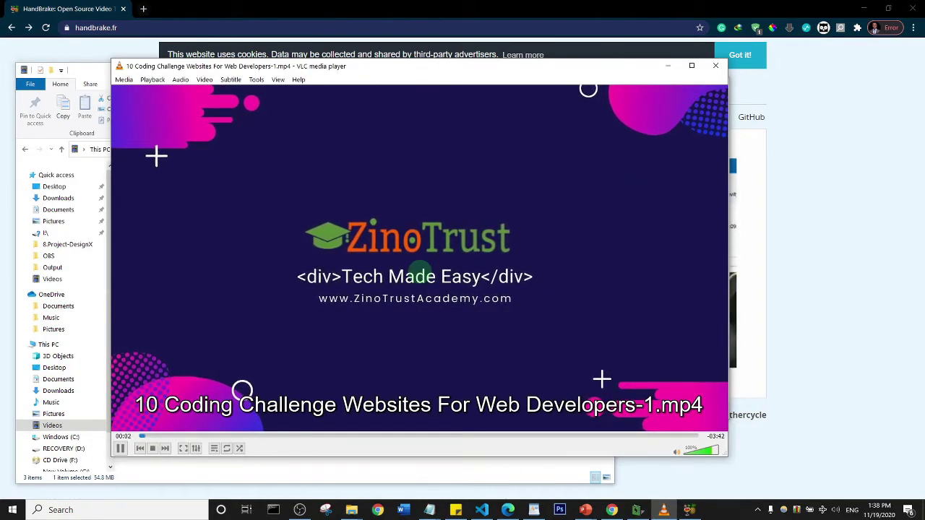
key(Right)
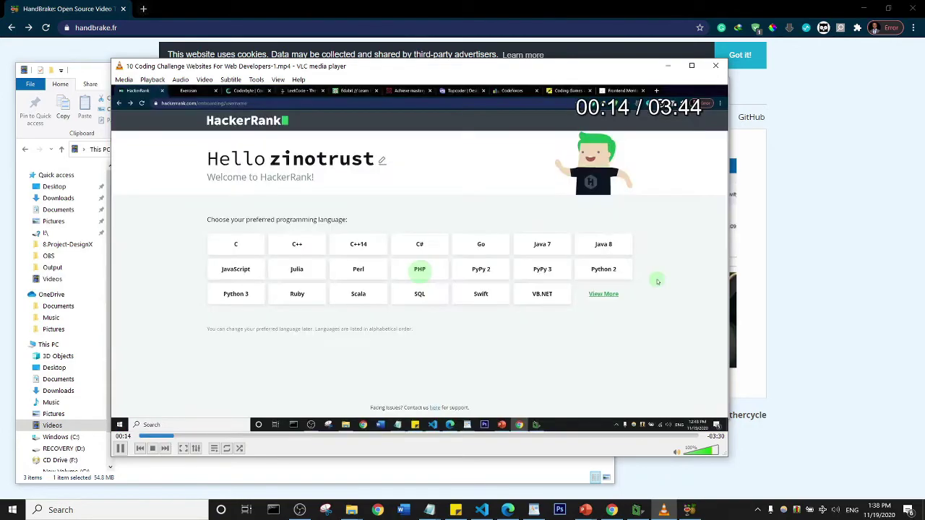
key(Right)
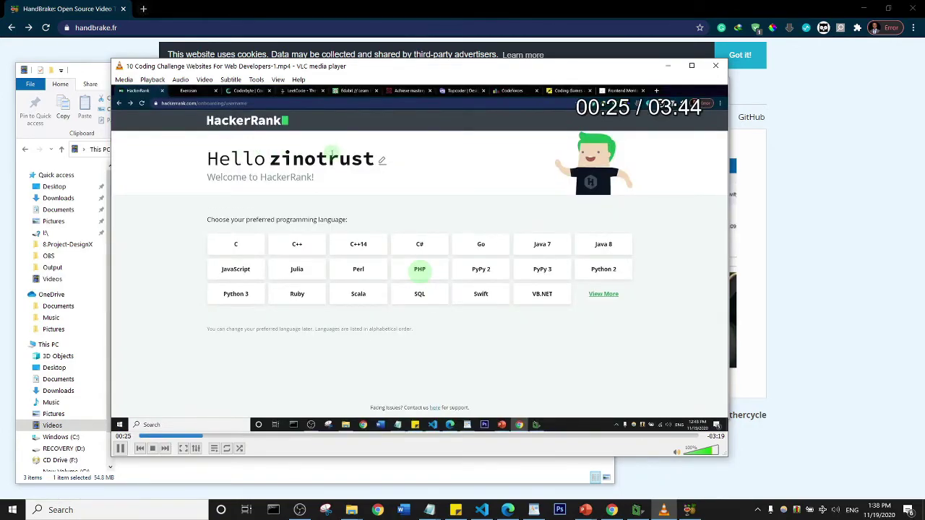
key(Left)
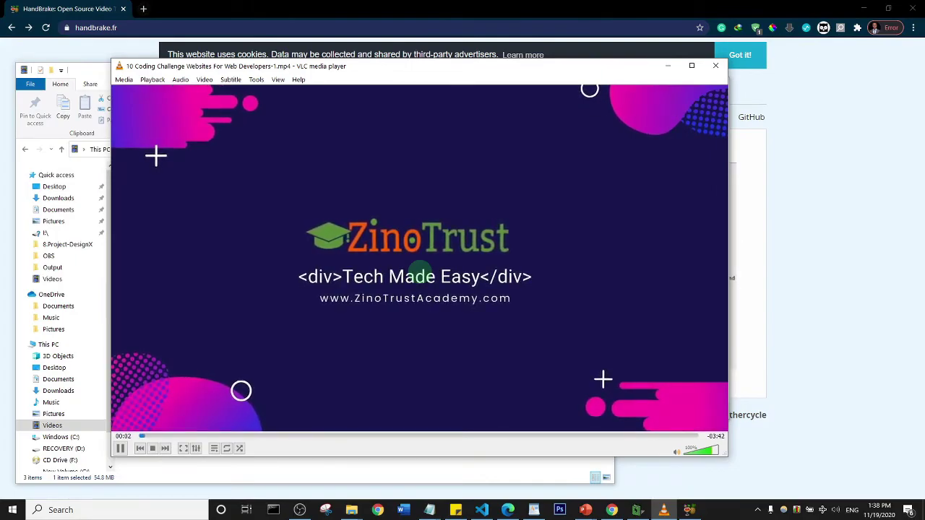
key(space)
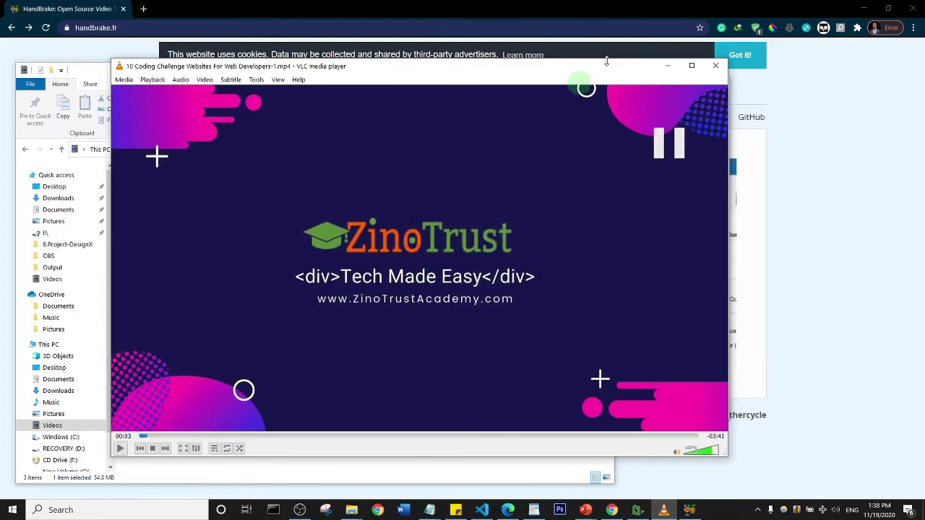
Minimize VLC, the Videos folder and HandBrake to reveal the handbrake.fr page in Chrome.
click(667, 67)
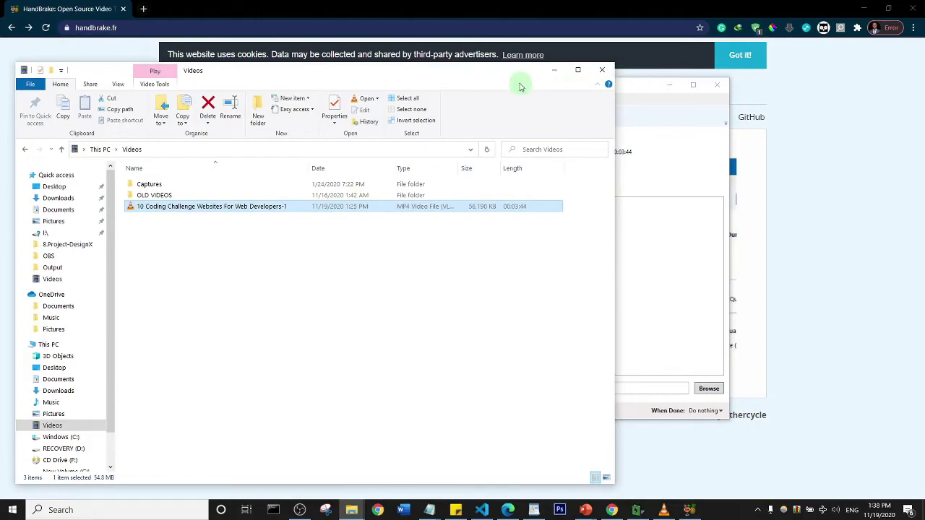
click(553, 70)
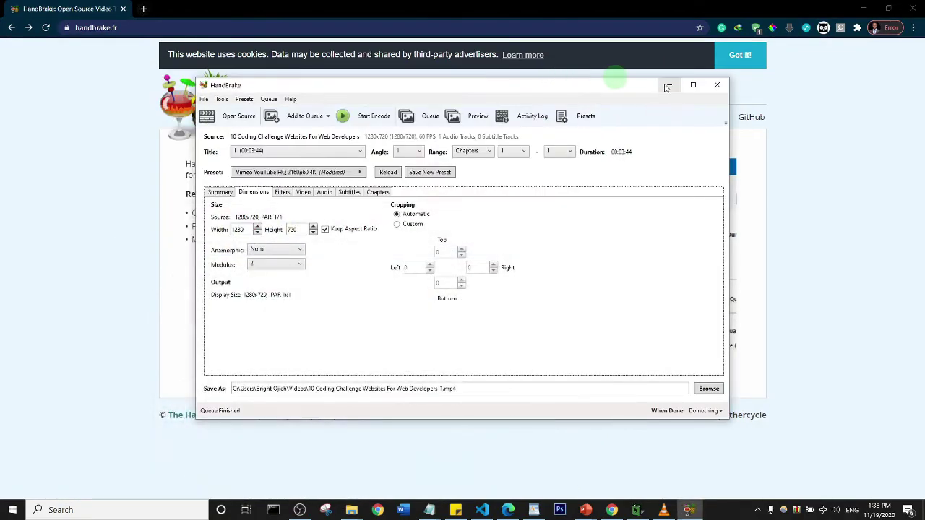
click(667, 86)
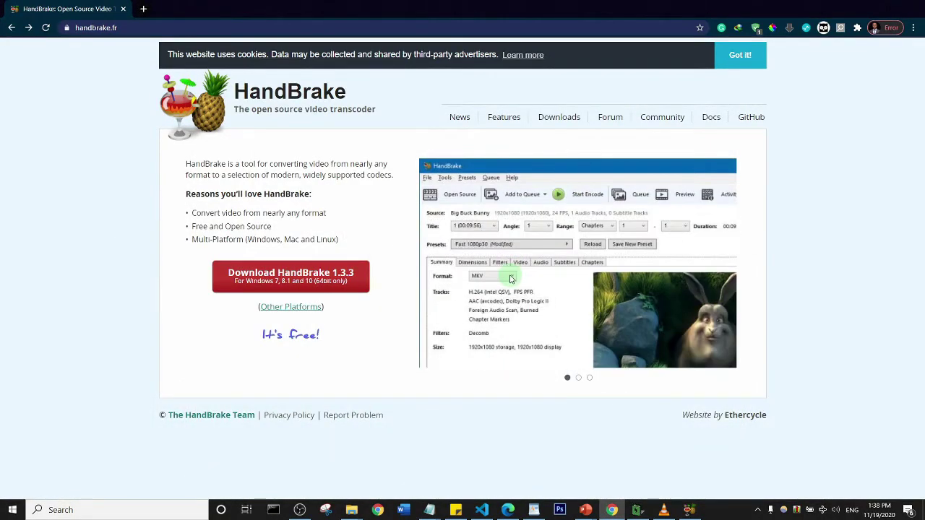